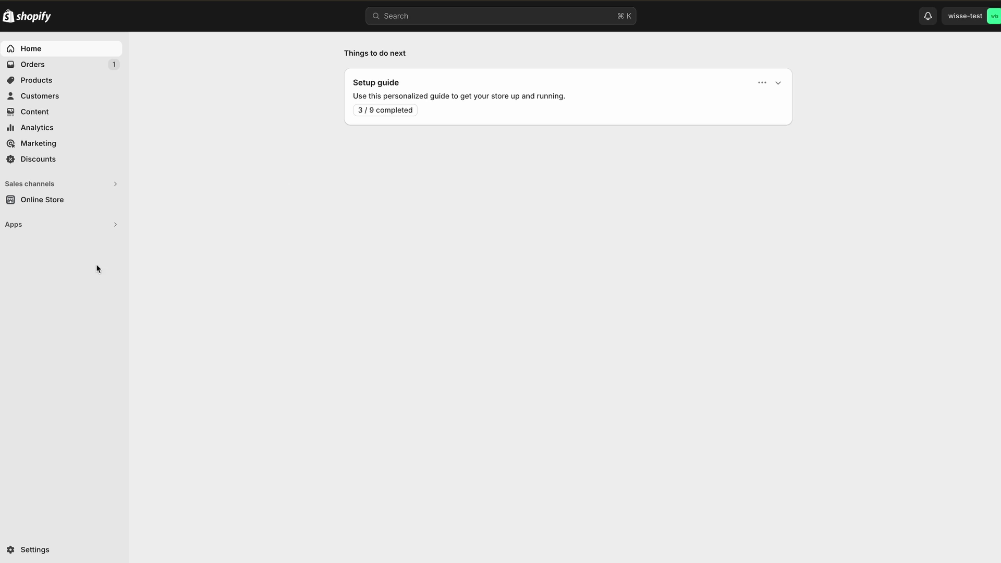
- Show the installed apps list, including GOGETTERS - EU Dropshipping, Search & Discovery and Flow
left_click(70, 233)
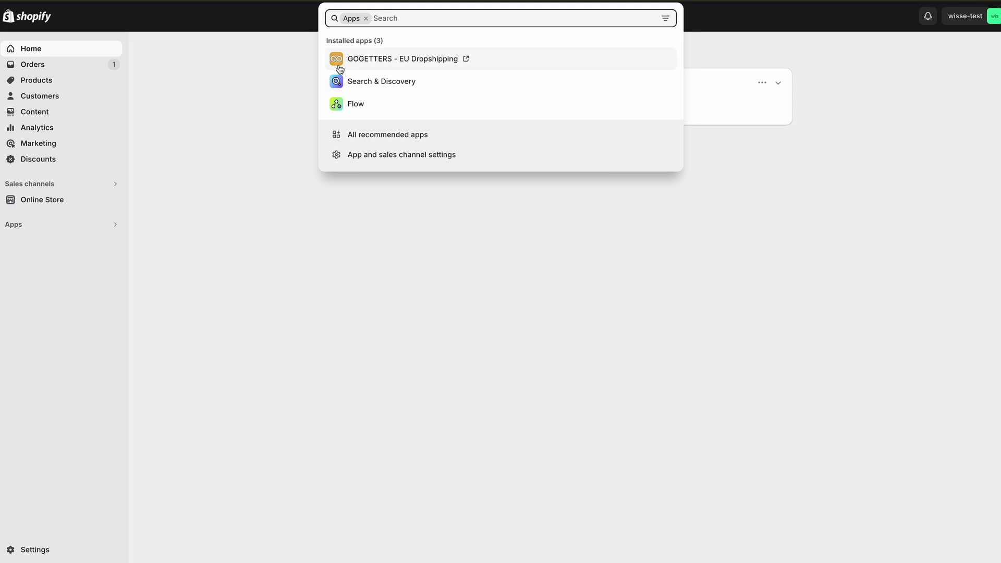
- Launch GOGETTERS - EU Dropshipping and go to its product search page
left_click(341, 61)
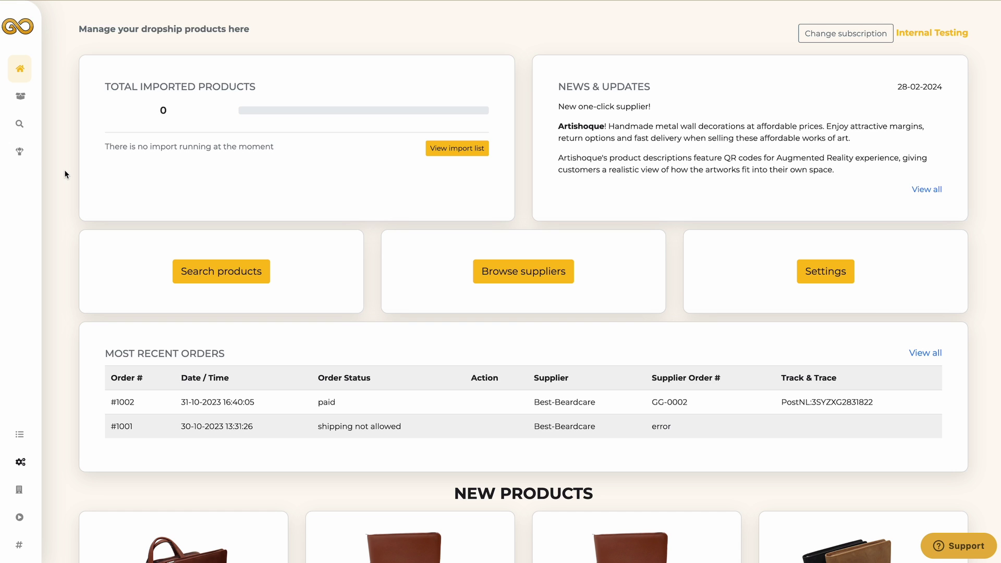
mouse_move(30, 137)
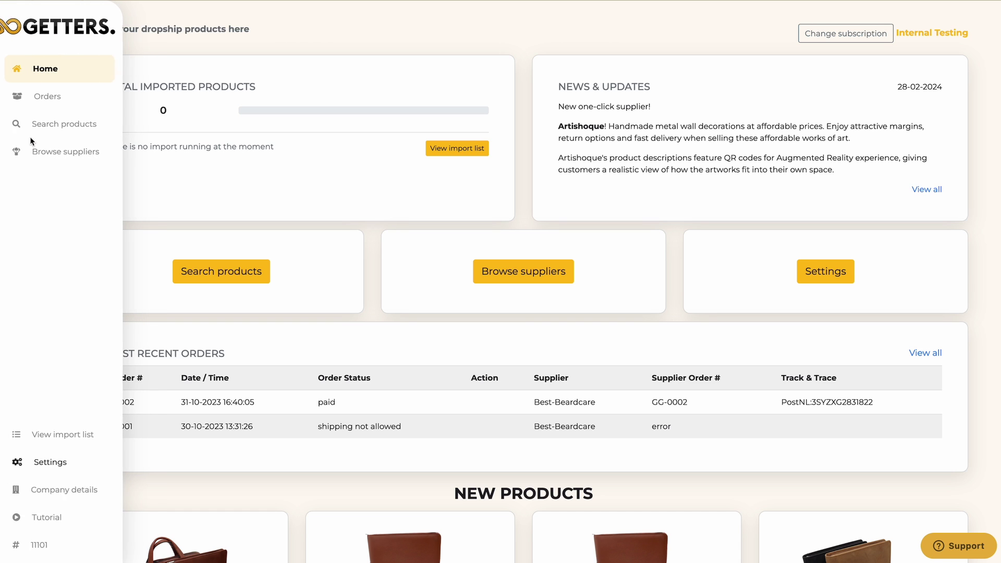
left_click(76, 127)
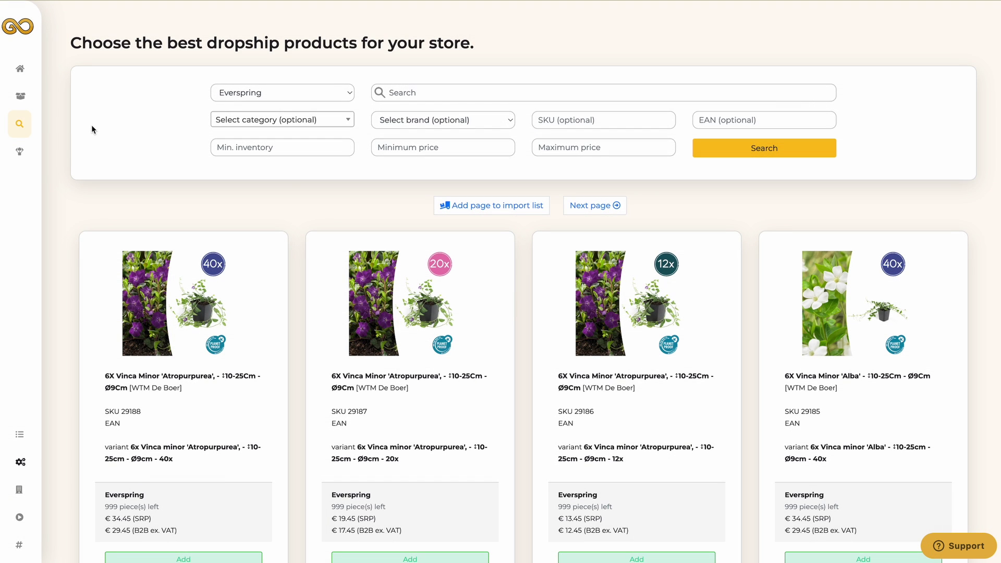
- Search VidaXL UK (English) products in the Bird Cages & Stands category
left_click(234, 95)
scroll(250, 277, "down", 3)
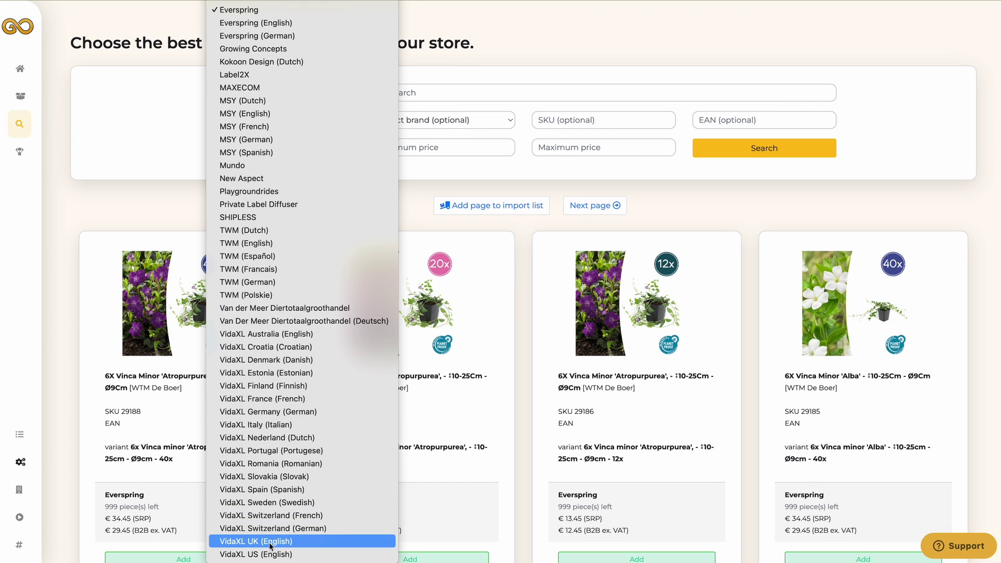
left_click(269, 542)
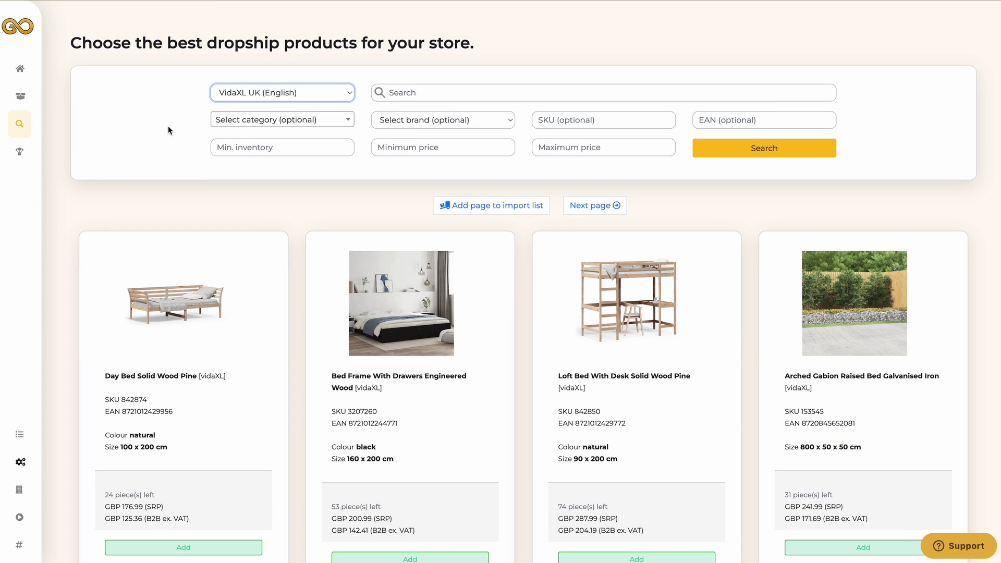
left_click(217, 119)
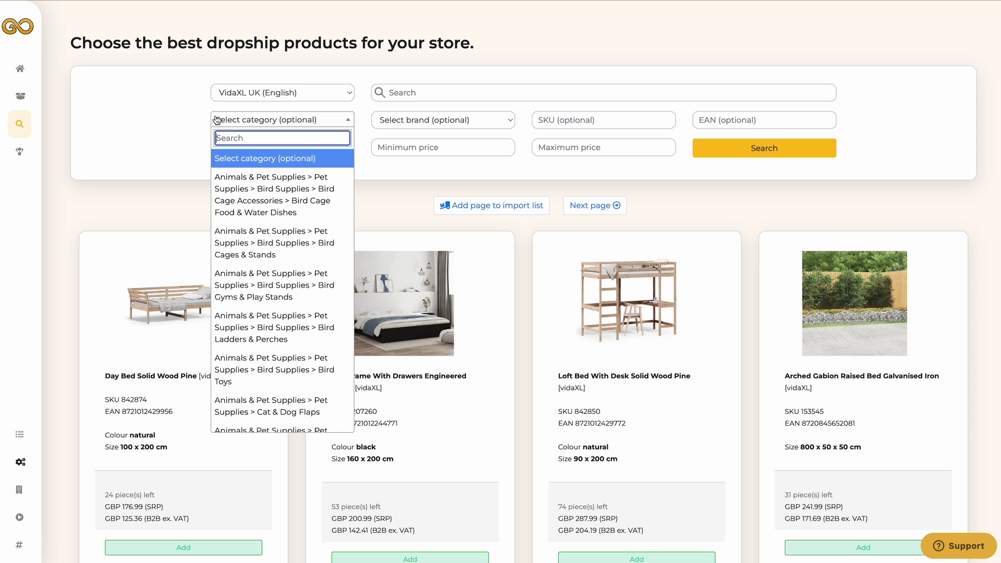
left_click(254, 230)
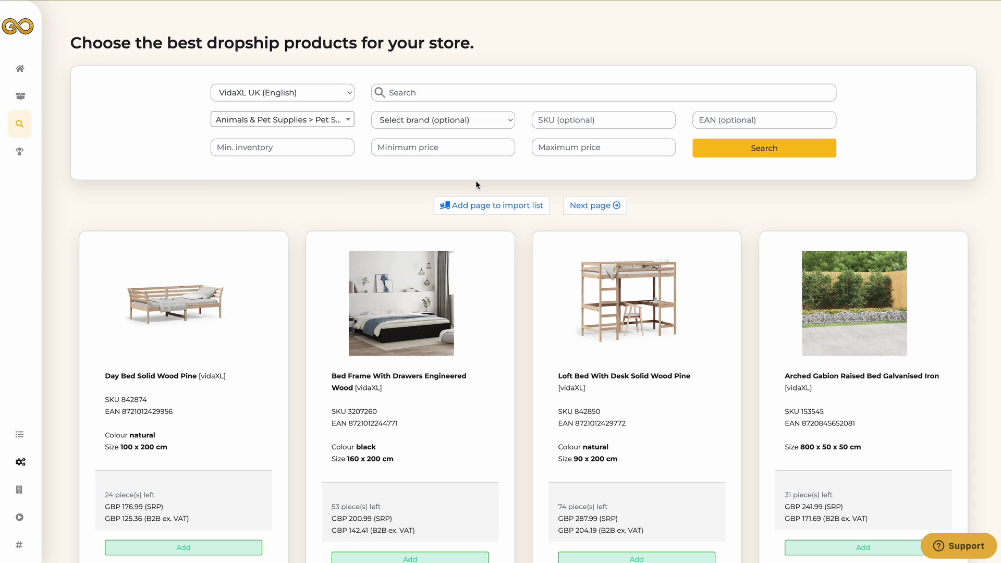
left_click(704, 154)
left_click(705, 153)
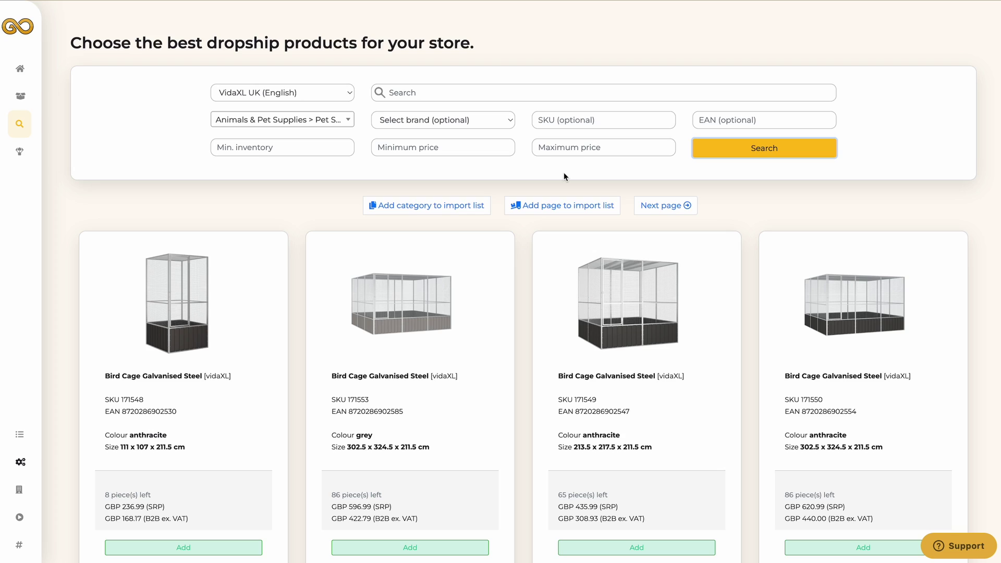
scroll(565, 175, "down", 1)
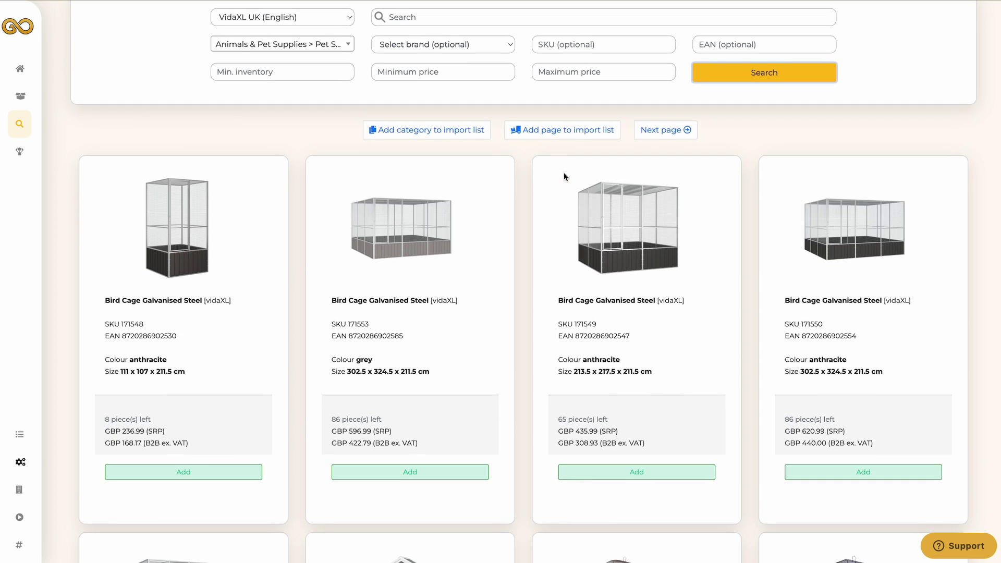
scroll(565, 172, "up", 1)
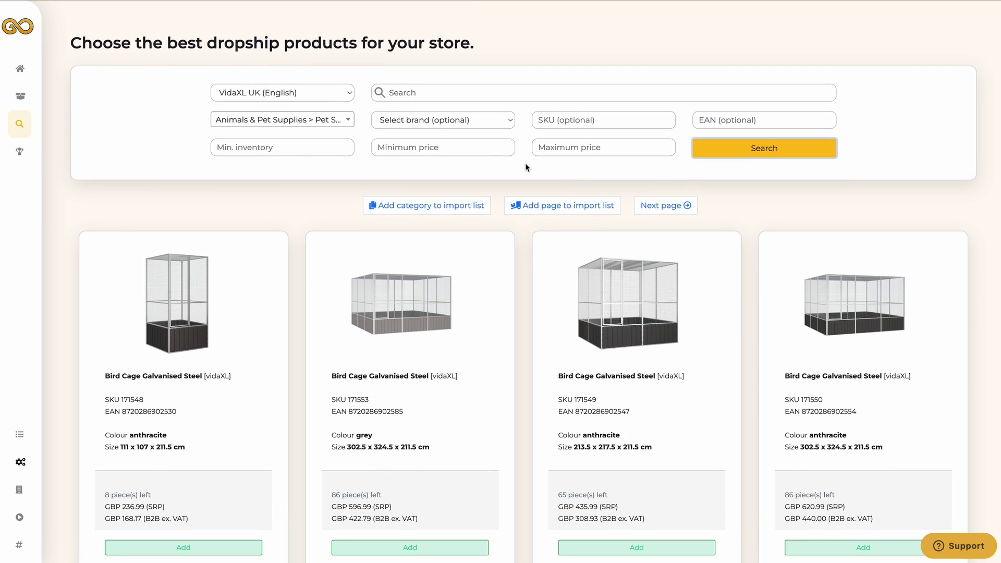
- Filter the bird cage search to minimum inventory 5 and minimum price 30
left_click(297, 150)
type("5")
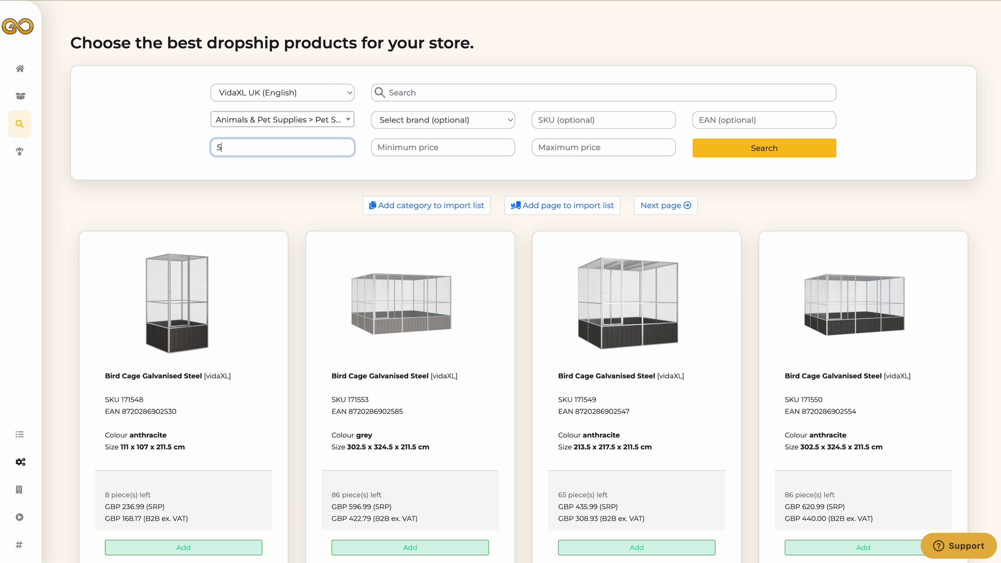
left_click(399, 150)
type("30")
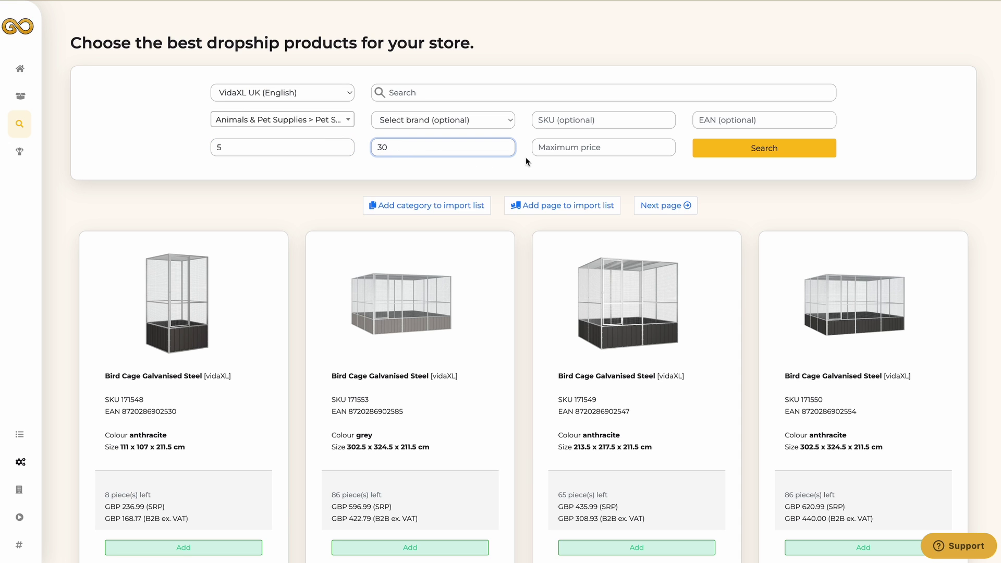
left_click(703, 151)
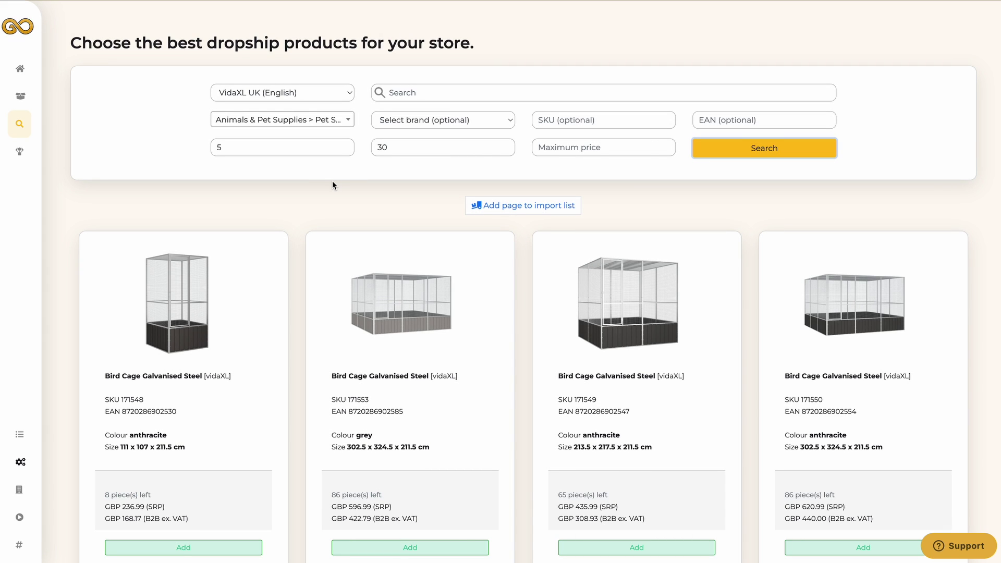
- Add the first three bird cages (SKUs 171548, 171553, 171549) to the import list
scroll(336, 325, "down", 1)
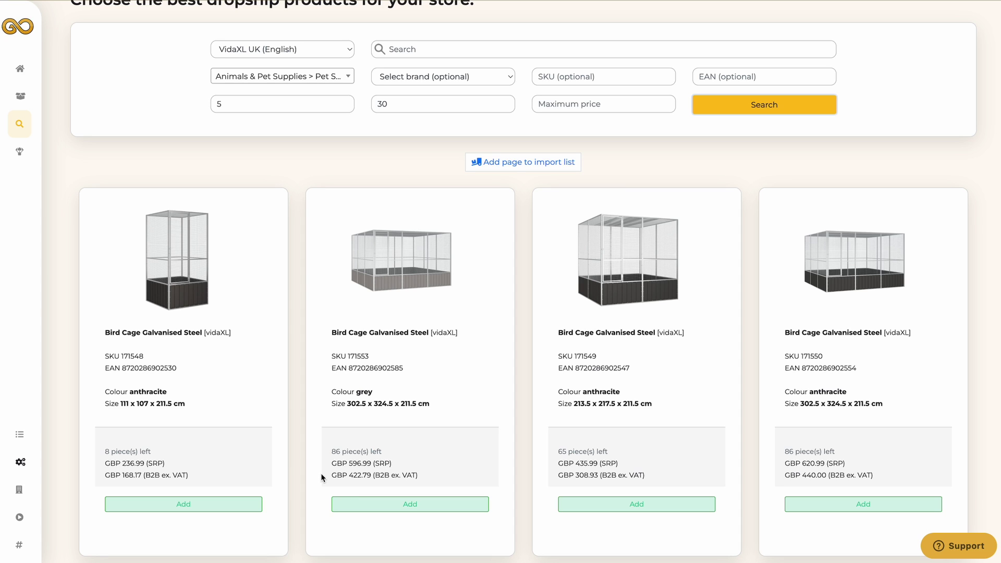
left_click(385, 504)
left_click(245, 505)
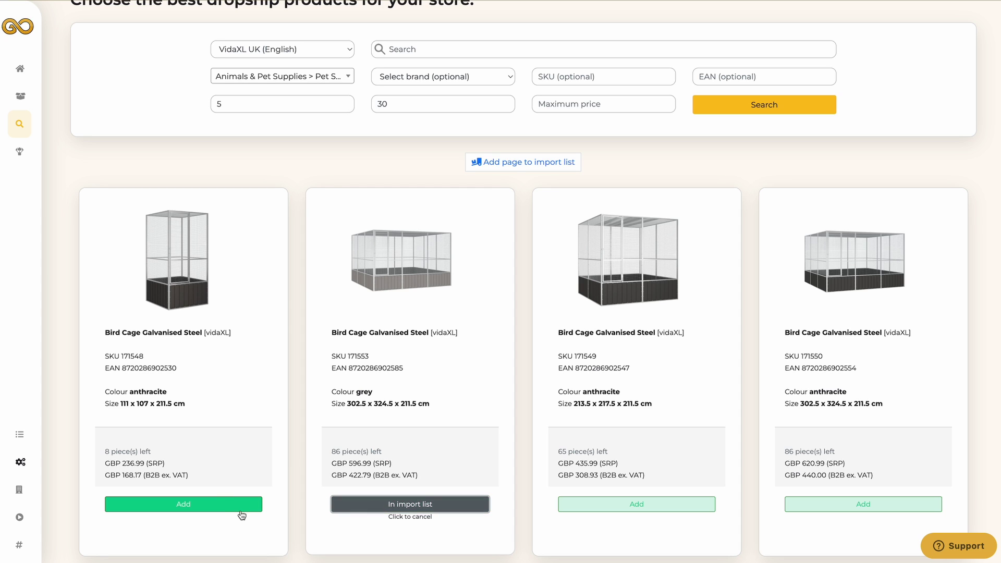
left_click(581, 504)
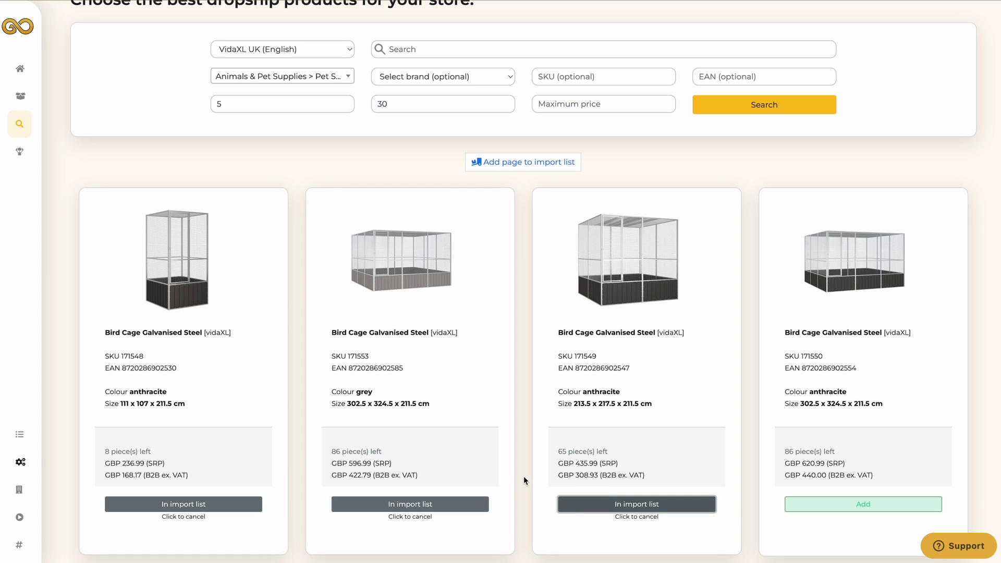
scroll(524, 479, "down", 3)
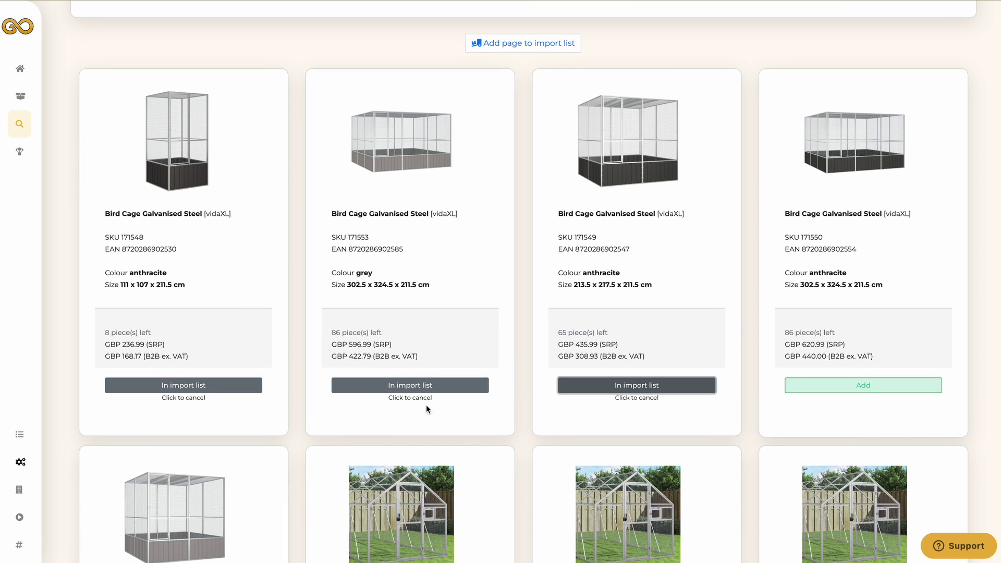
mouse_move(23, 371)
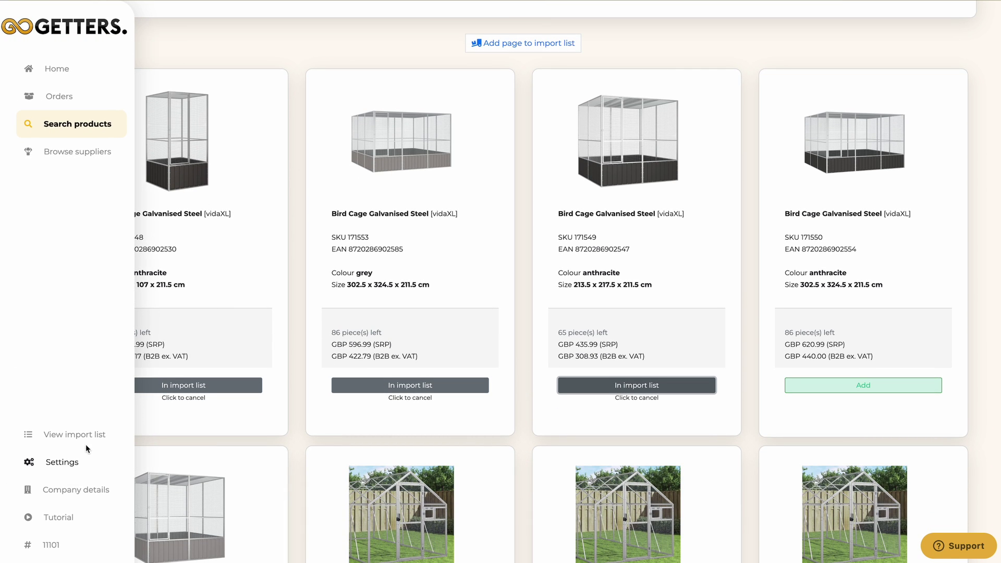
- In the import list, price the large anthracite bird cage at GBP 500 and save prices
left_click(66, 437)
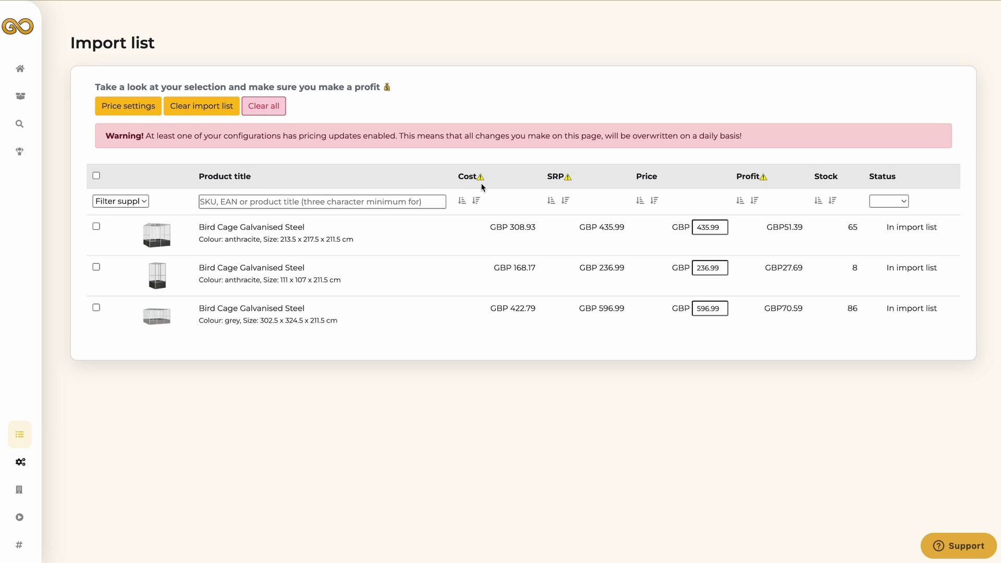
mouse_move(480, 180)
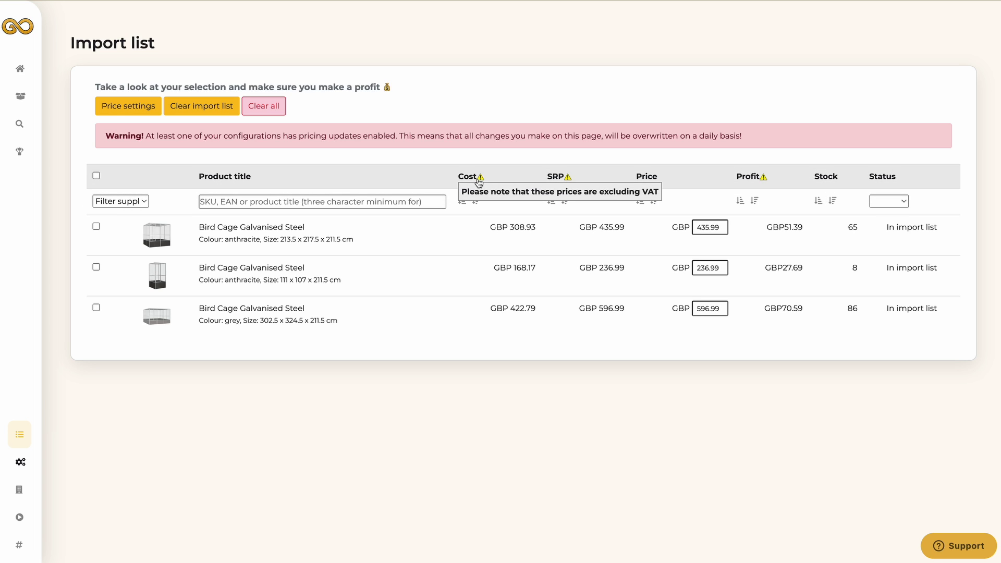
mouse_move(567, 180)
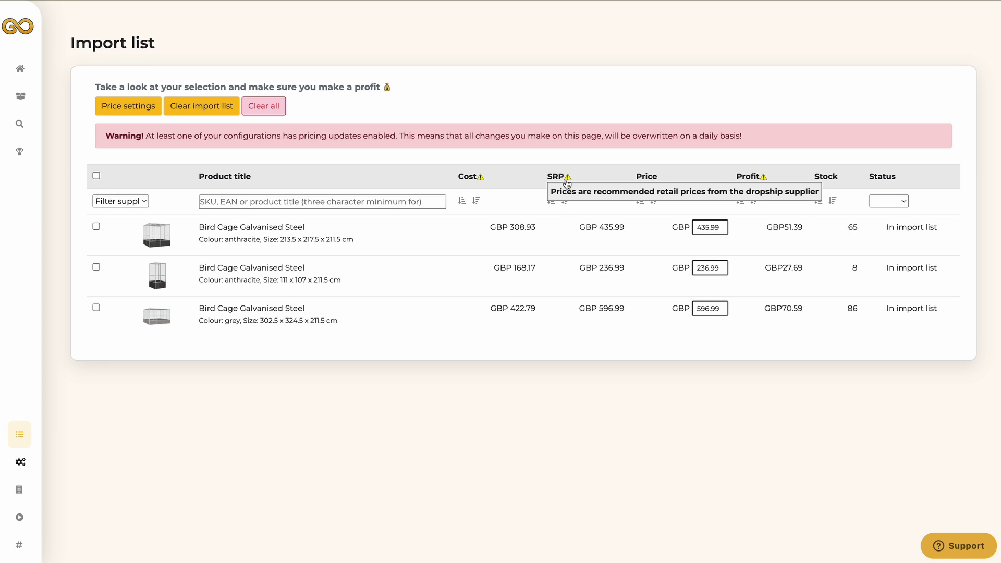
left_click(705, 227)
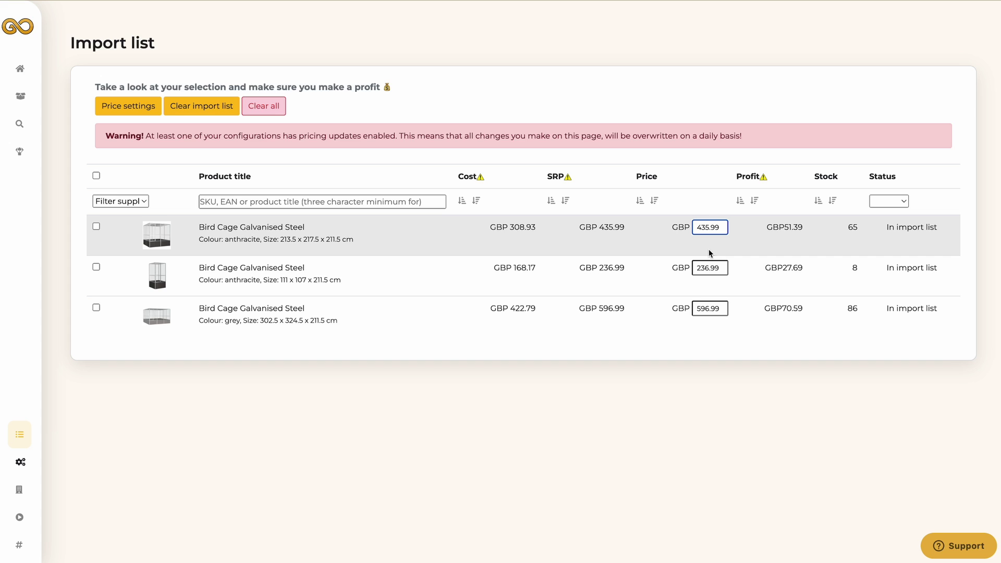
double_click(706, 225)
type("500")
left_click(700, 197)
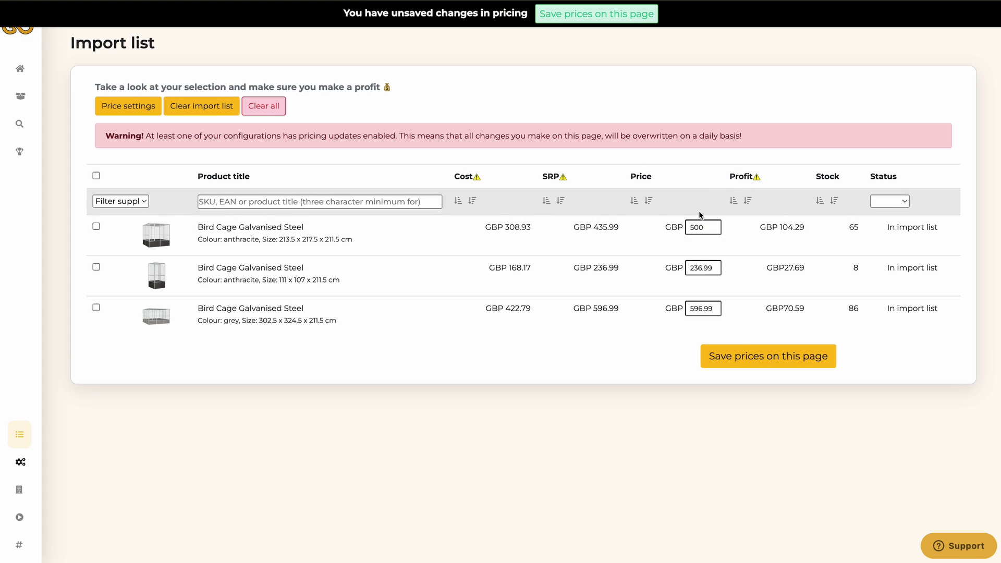
left_click(740, 356)
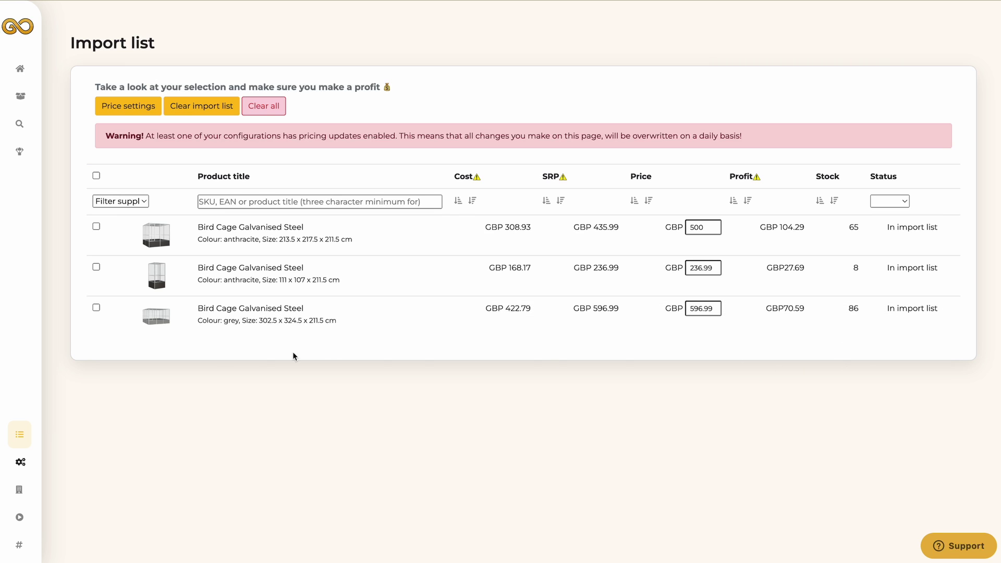
- Select all three bird cages, import them, then show the price settings
left_click(96, 308)
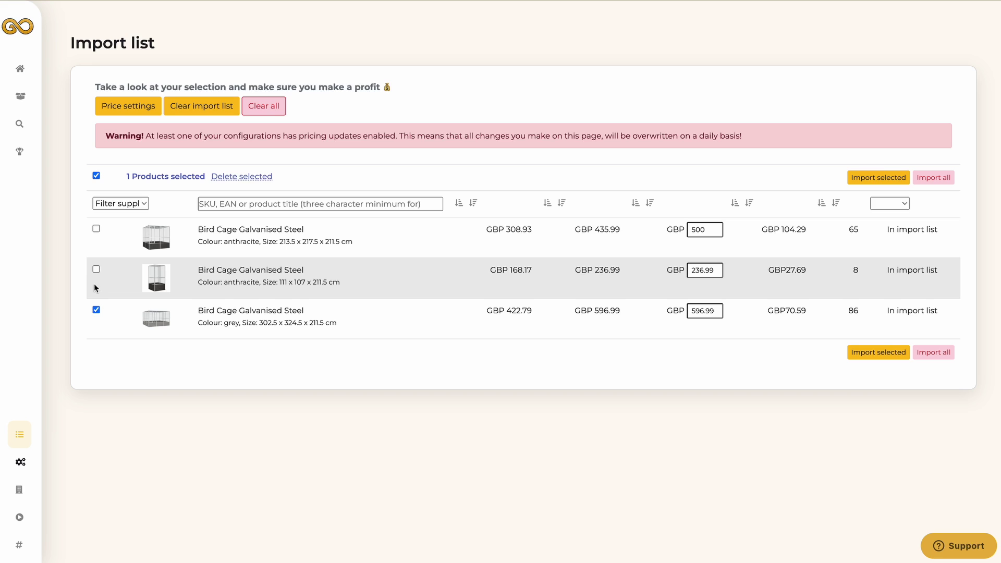
left_click(96, 269)
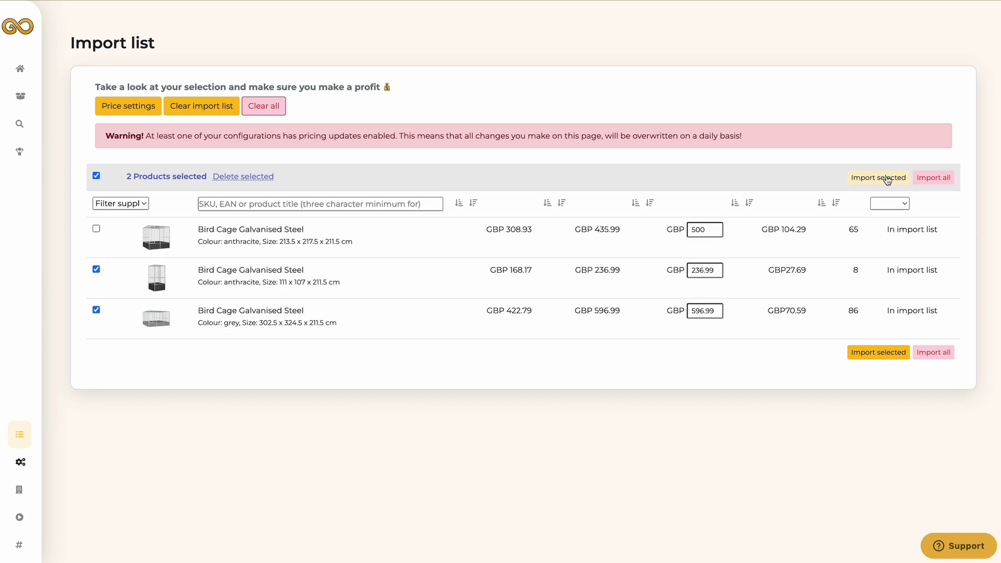
left_click(96, 177)
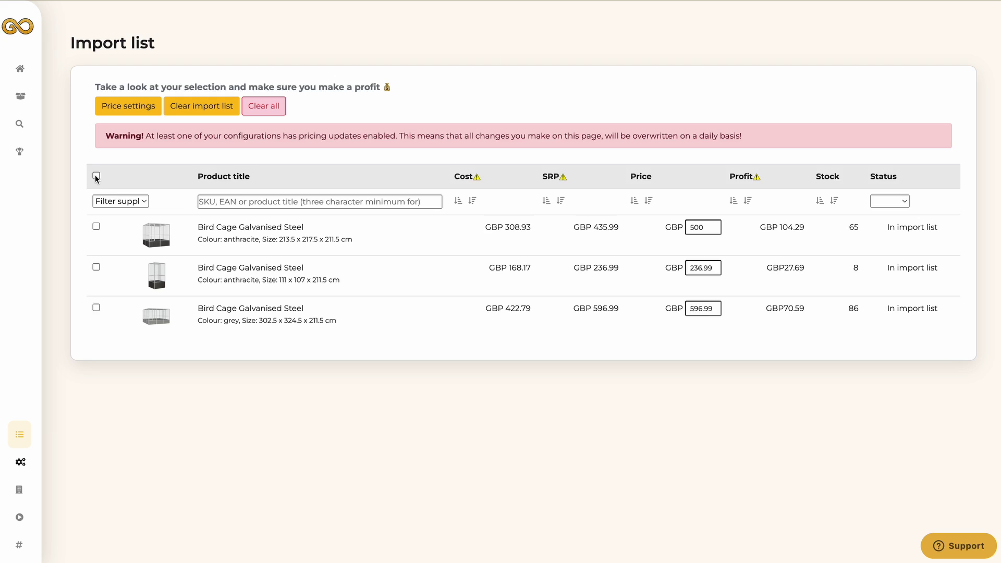
left_click(97, 176)
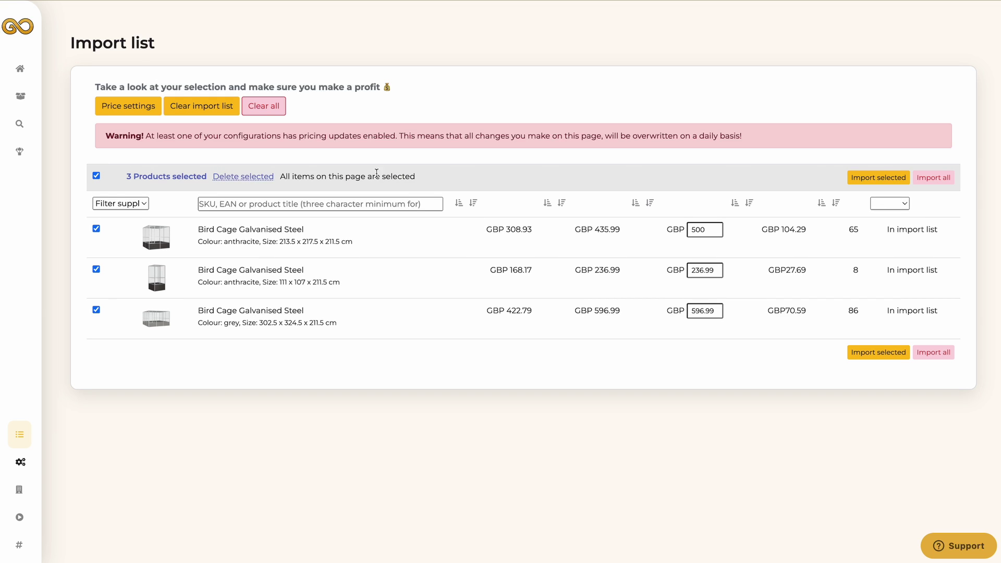
left_click(934, 178)
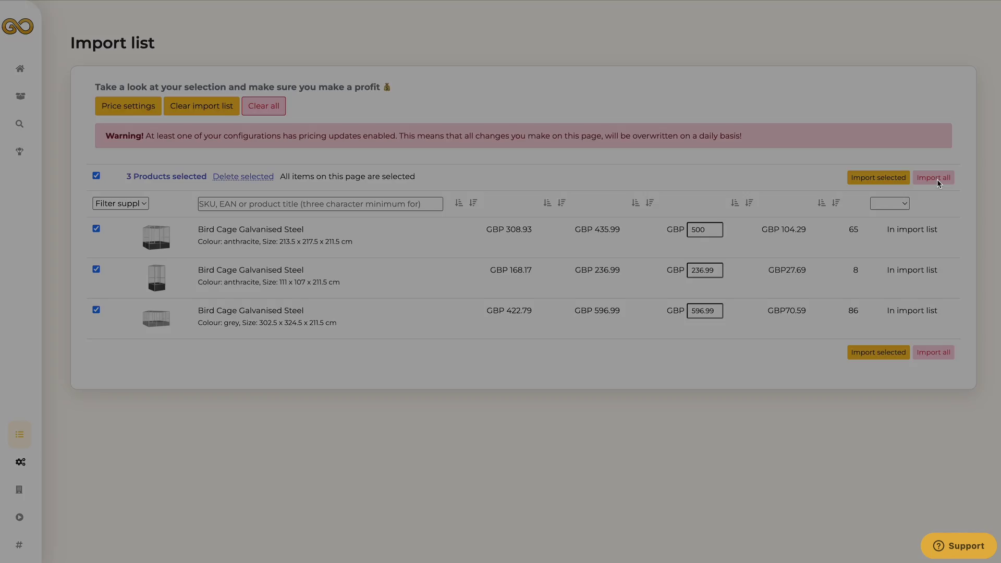
left_click(615, 135)
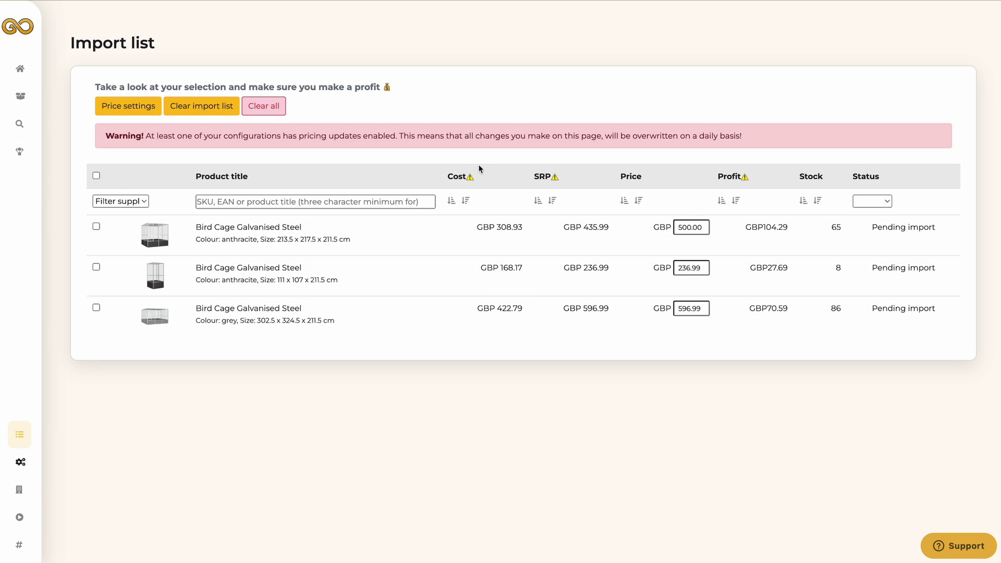
left_click(134, 114)
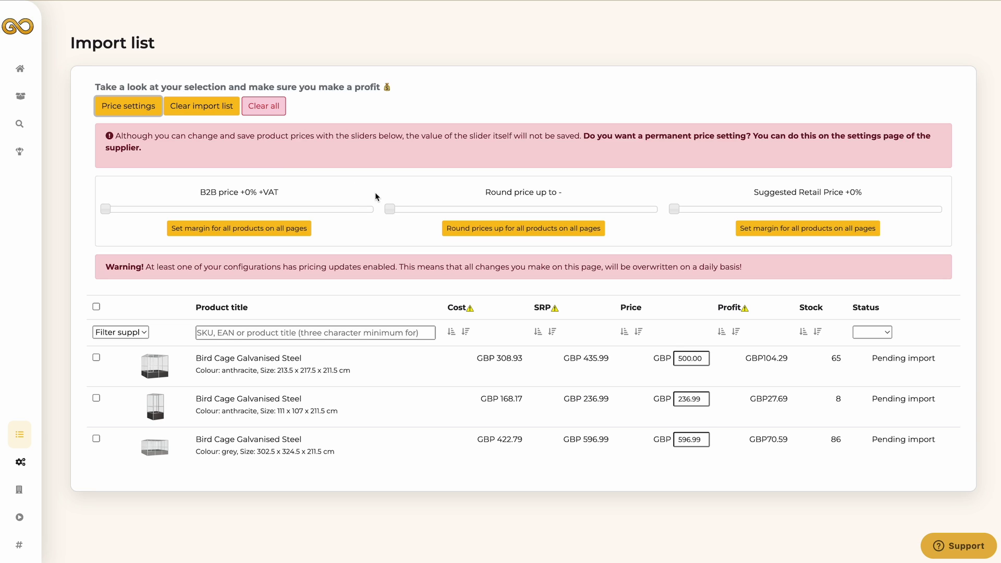
- Return to the GoGetters dashboard home page
left_click(31, 72)
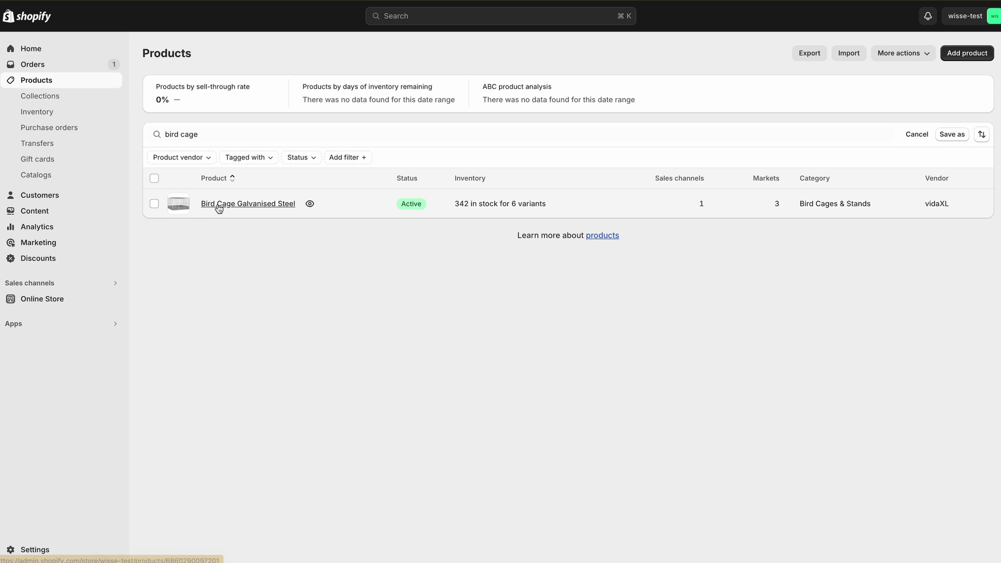
- Open the Bird Cage Galvanised Steel product and review its media and tags
left_click(221, 217)
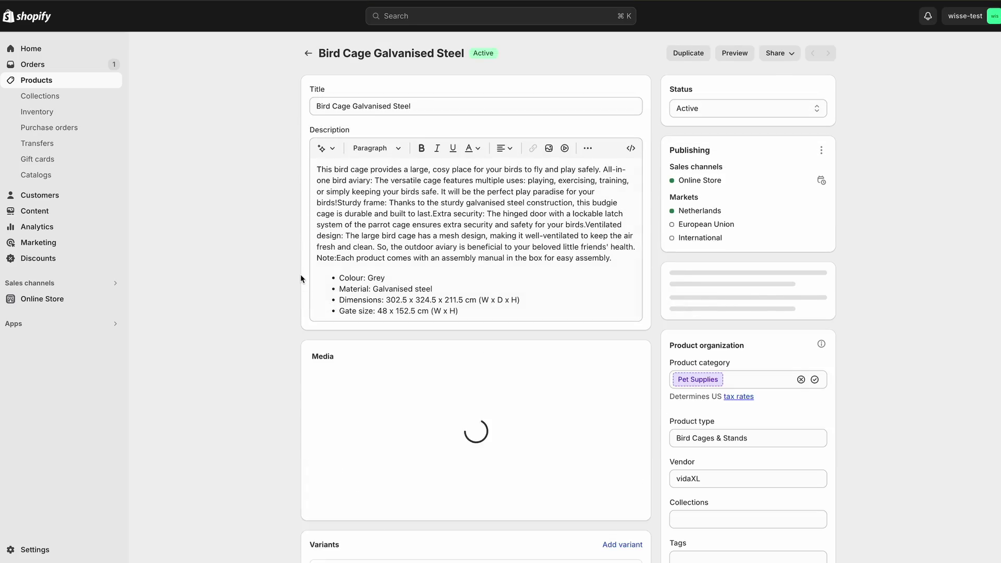
scroll(373, 240, "down", 5)
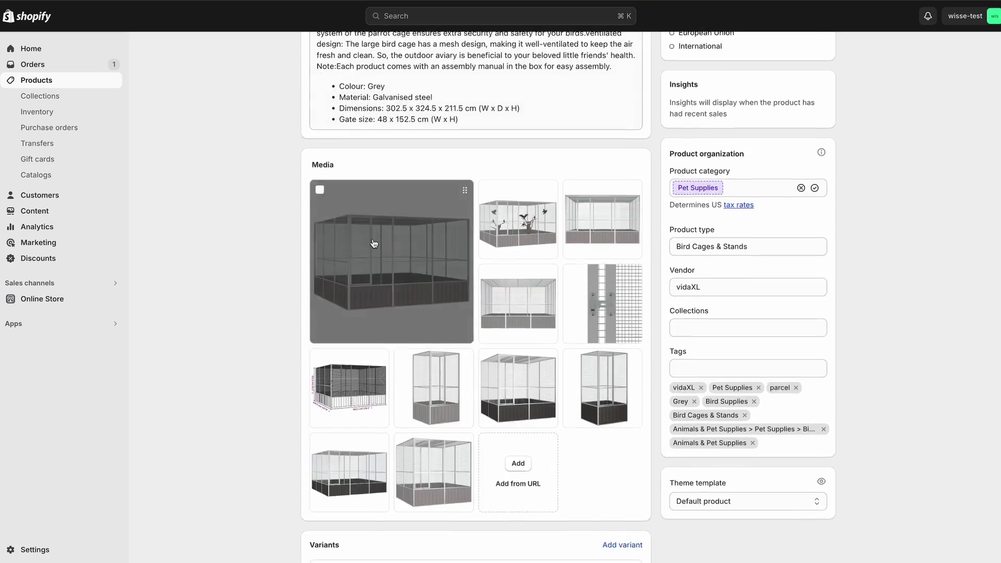
scroll(374, 244, "down", 1)
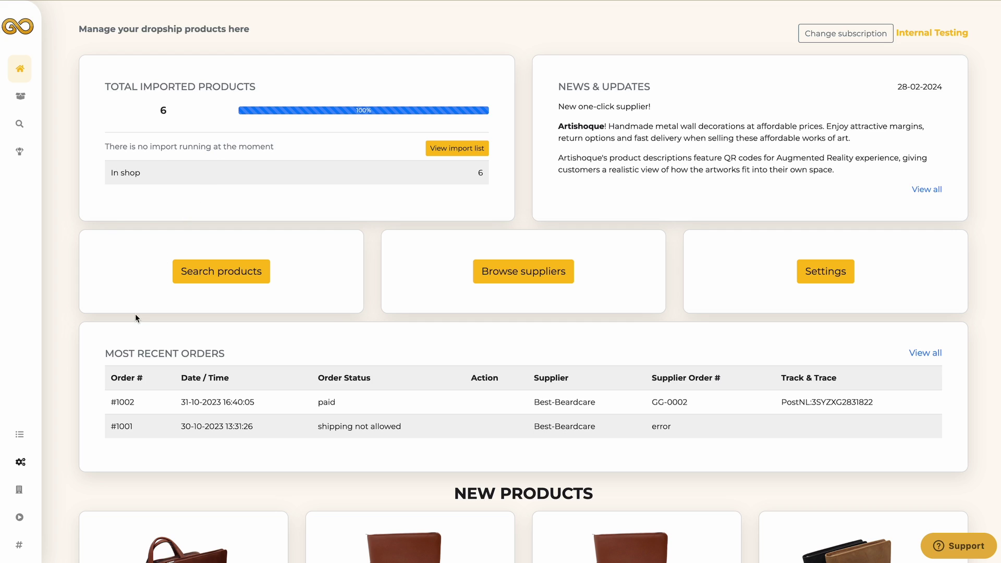
- Open the VidaXL UK (English) supplier settings
left_click(30, 463)
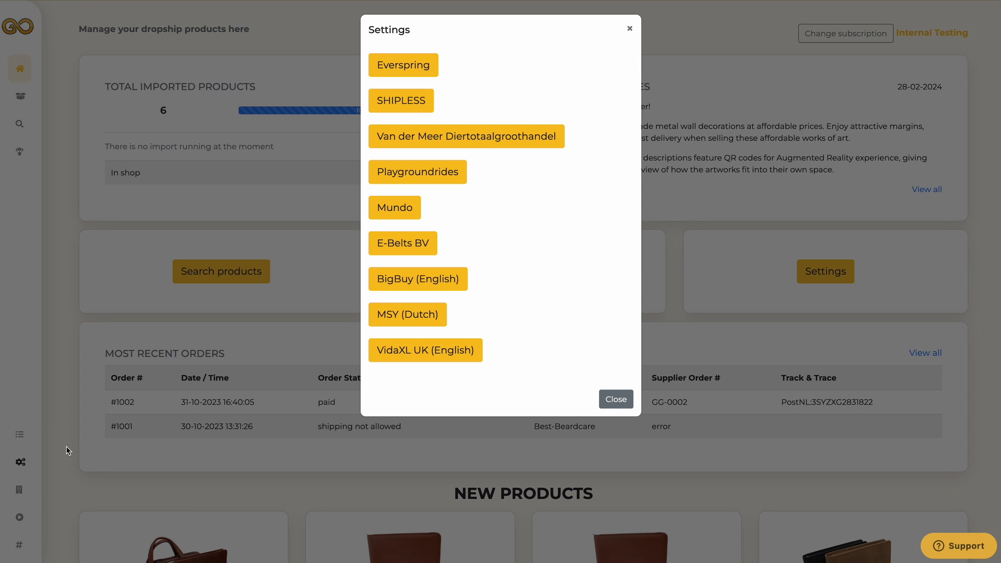
left_click(379, 348)
scroll(380, 349, "down", 2)
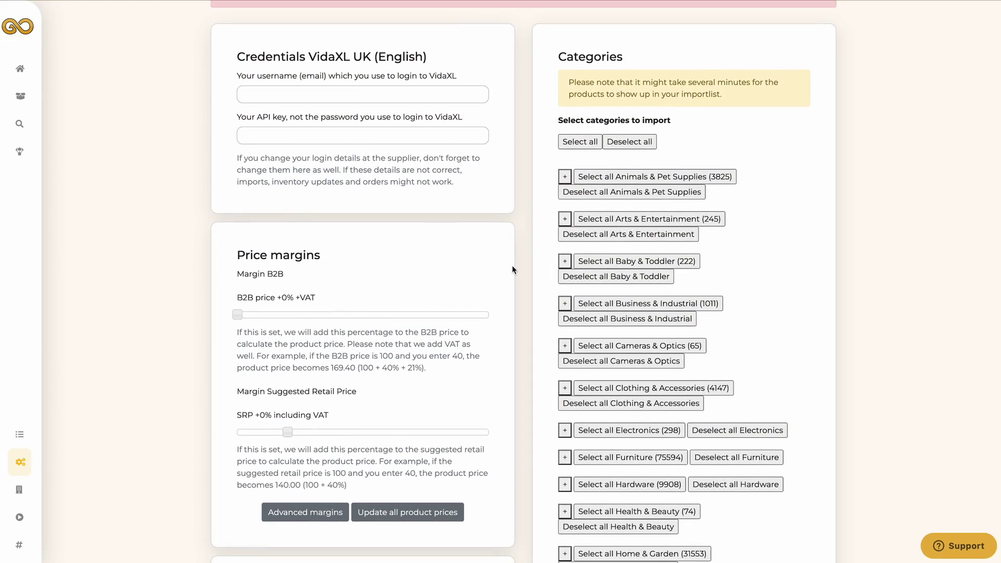
scroll(512, 267, "down", 1)
- Under Baby & Toddler, select all Baby Safety and Baby Toys & Activity Equipment categories, then save
left_click(566, 218)
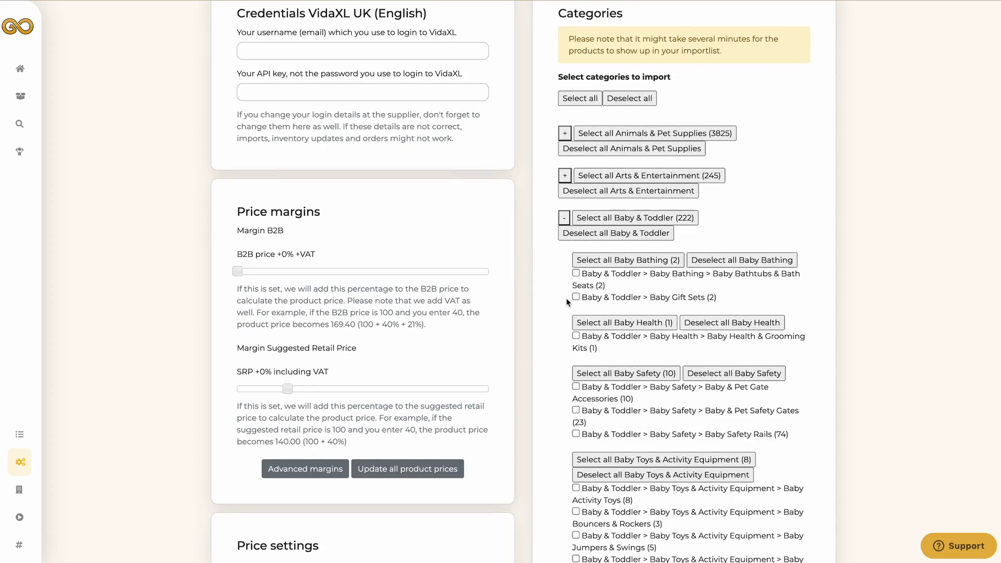
scroll(568, 298, "down", 3)
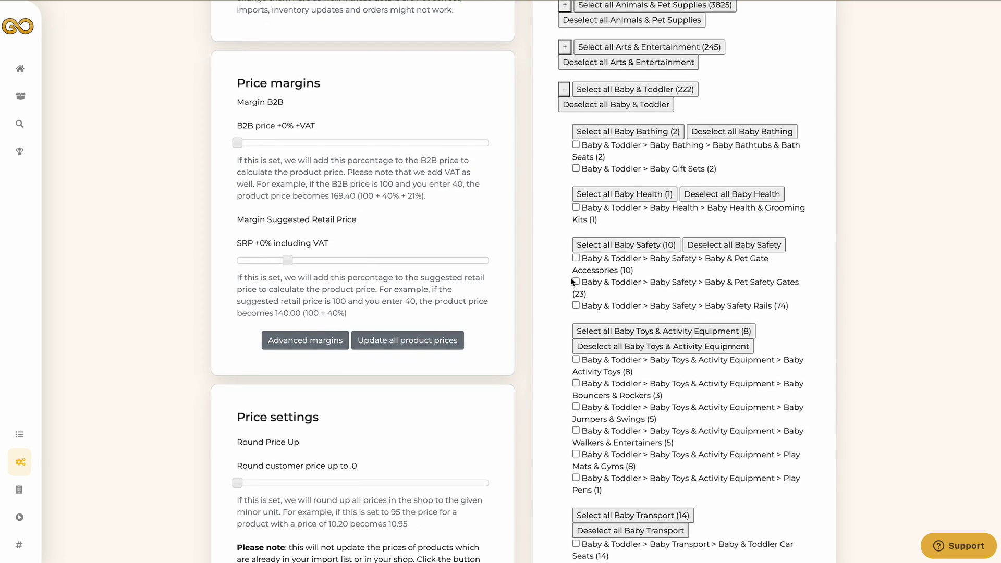
left_click(604, 247)
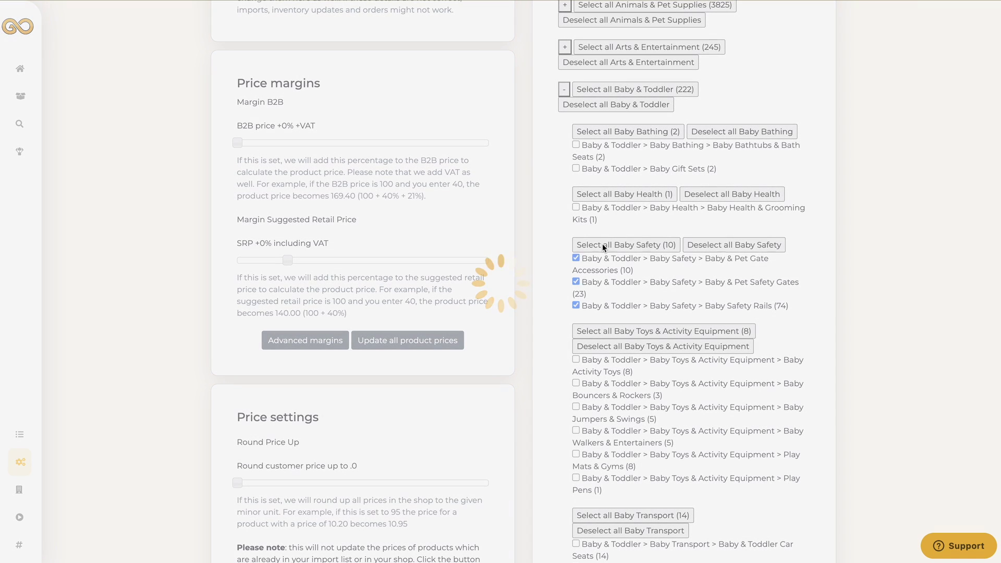
scroll(542, 257, "down", 1)
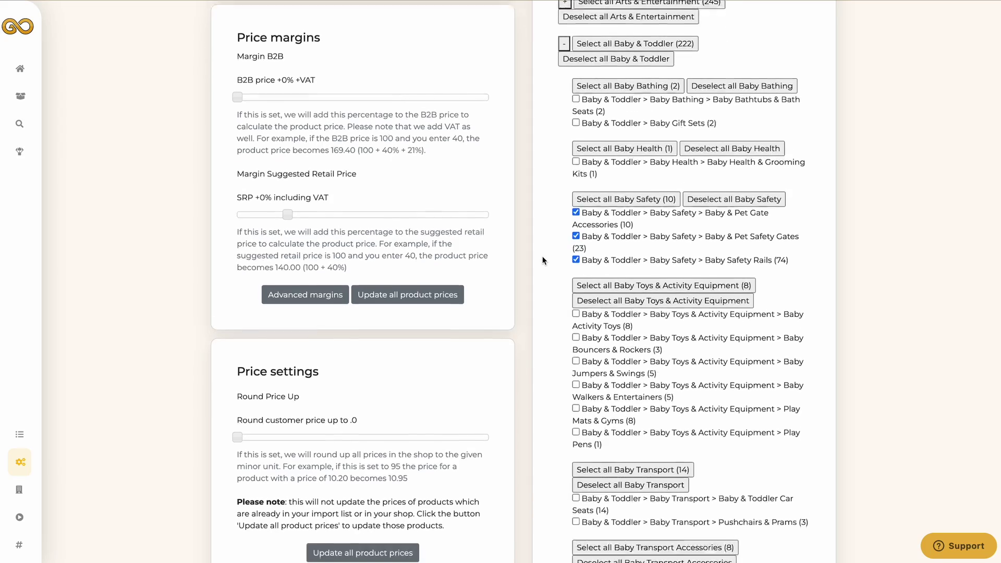
scroll(542, 261, "down", 1)
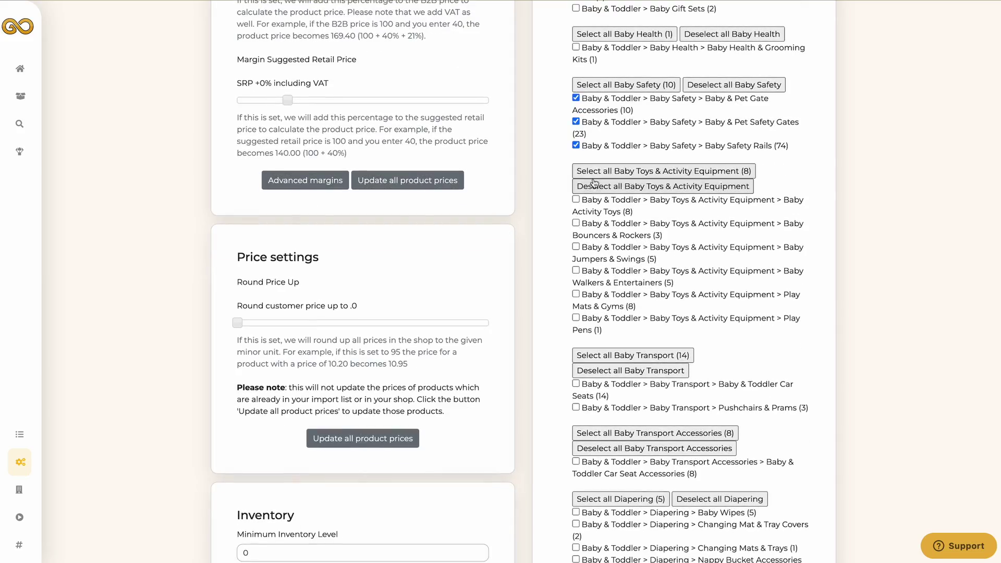
left_click(596, 170)
scroll(543, 222, "down", 10)
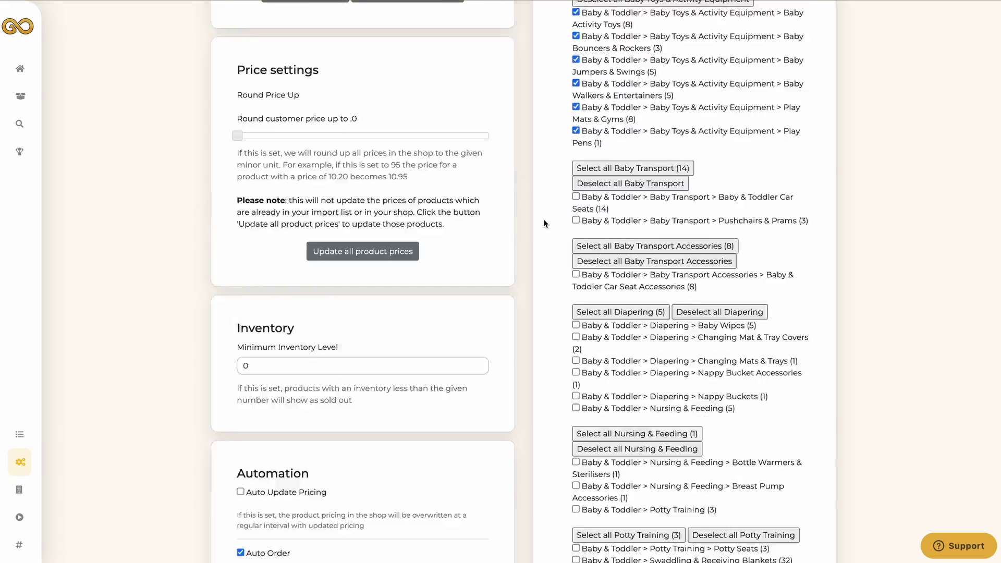
left_click(417, 200)
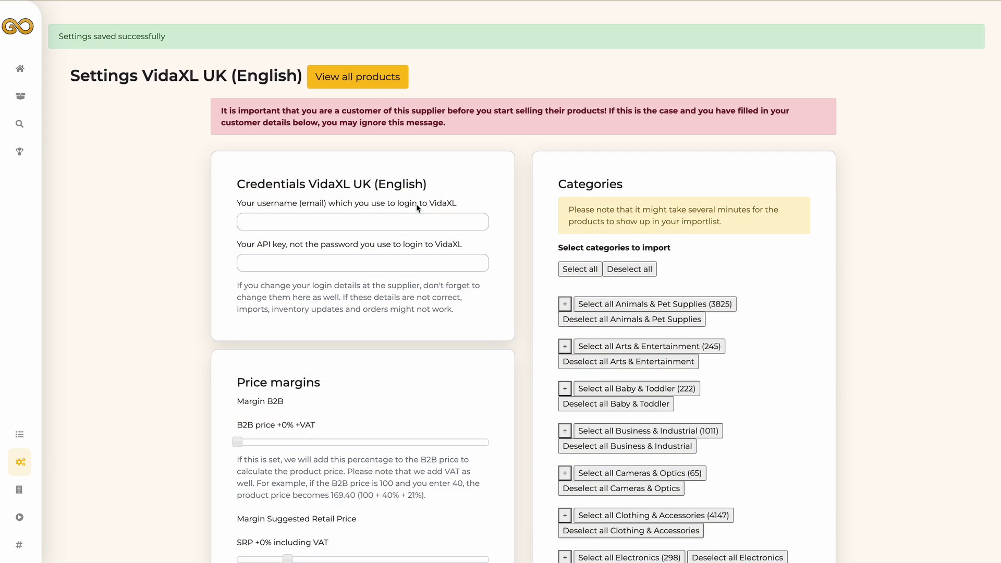